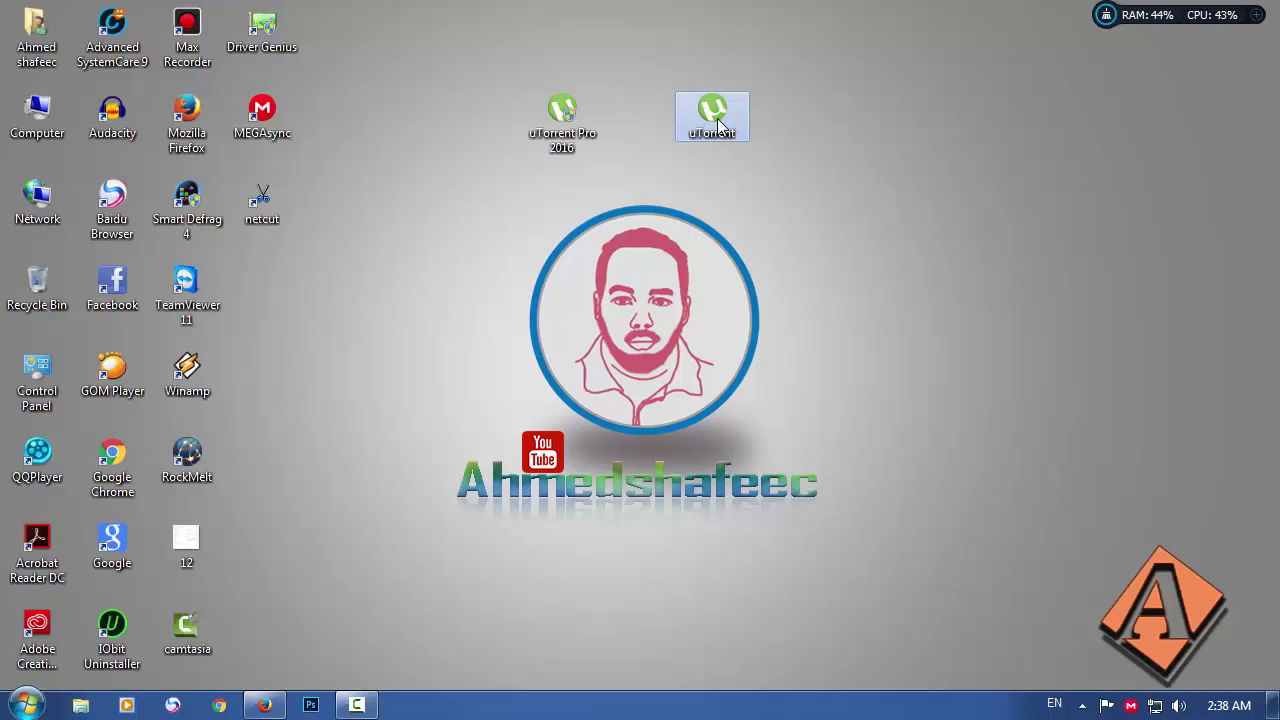
# Step: Run the uTorrent installer on the desktop as administrator and allow it to make changes to the computer
pyautogui.doubleClick(718, 124)
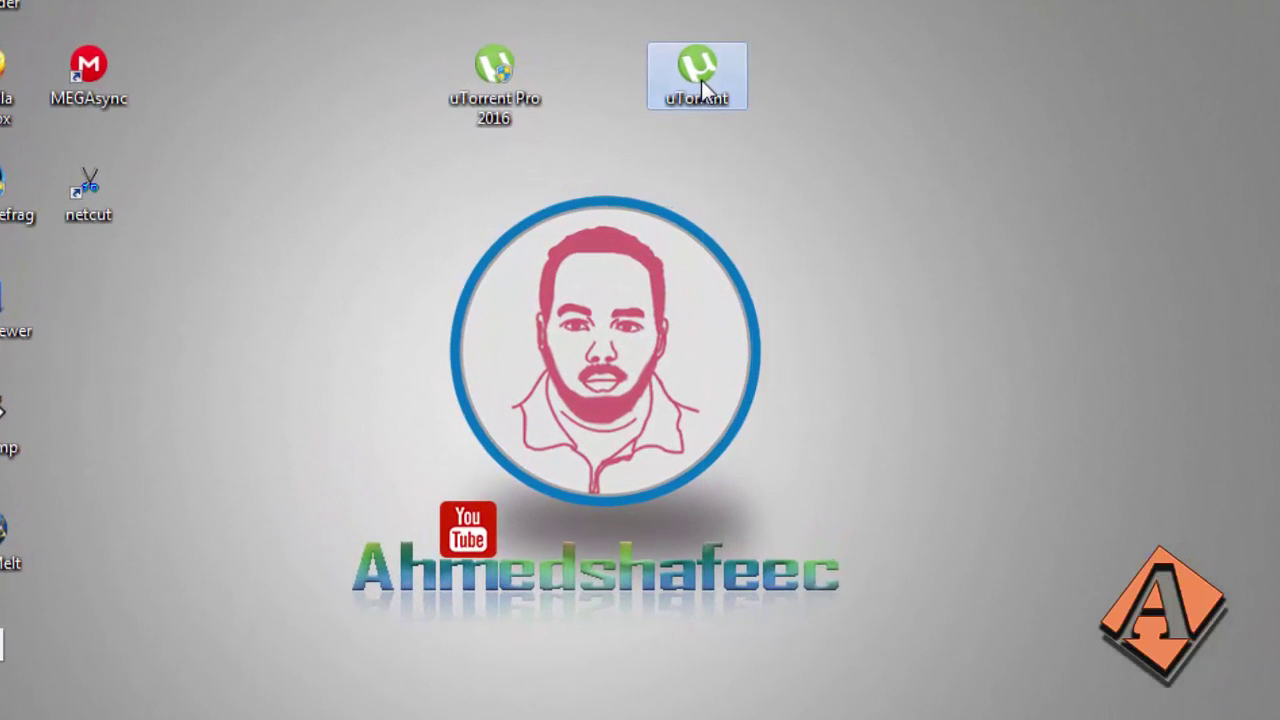
pyautogui.rightClick(701, 80)
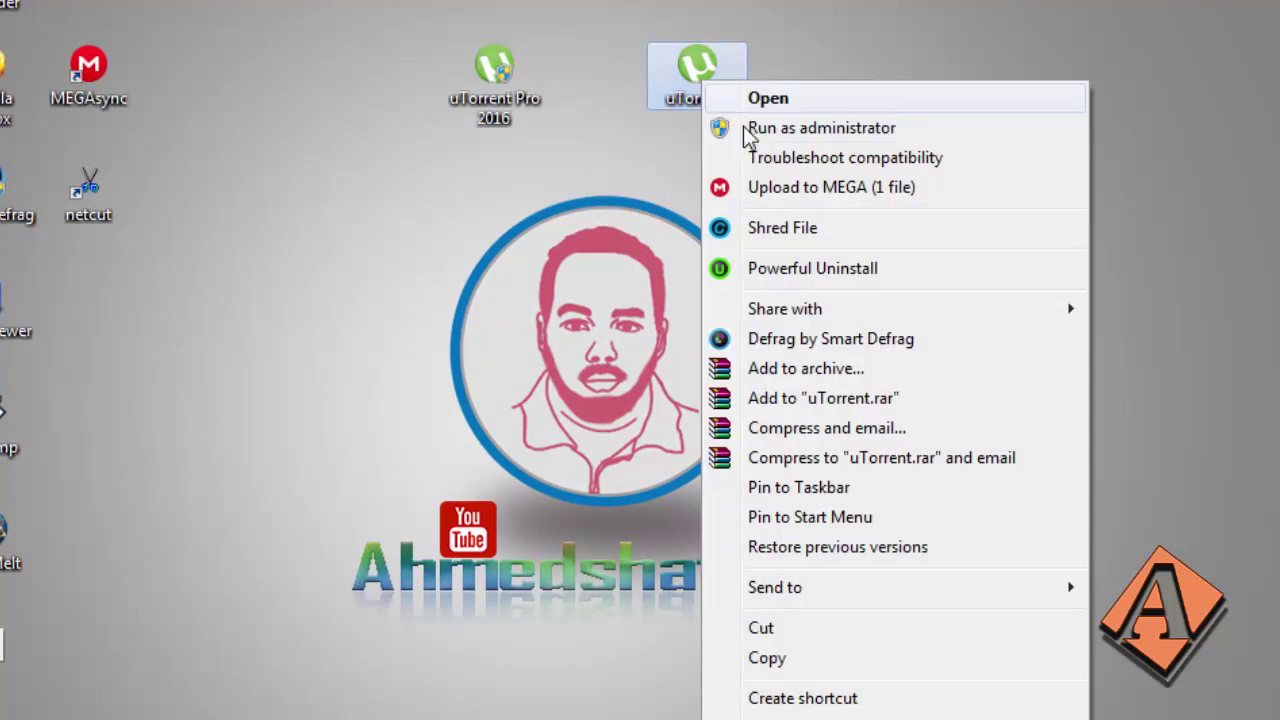
pyautogui.click(772, 128)
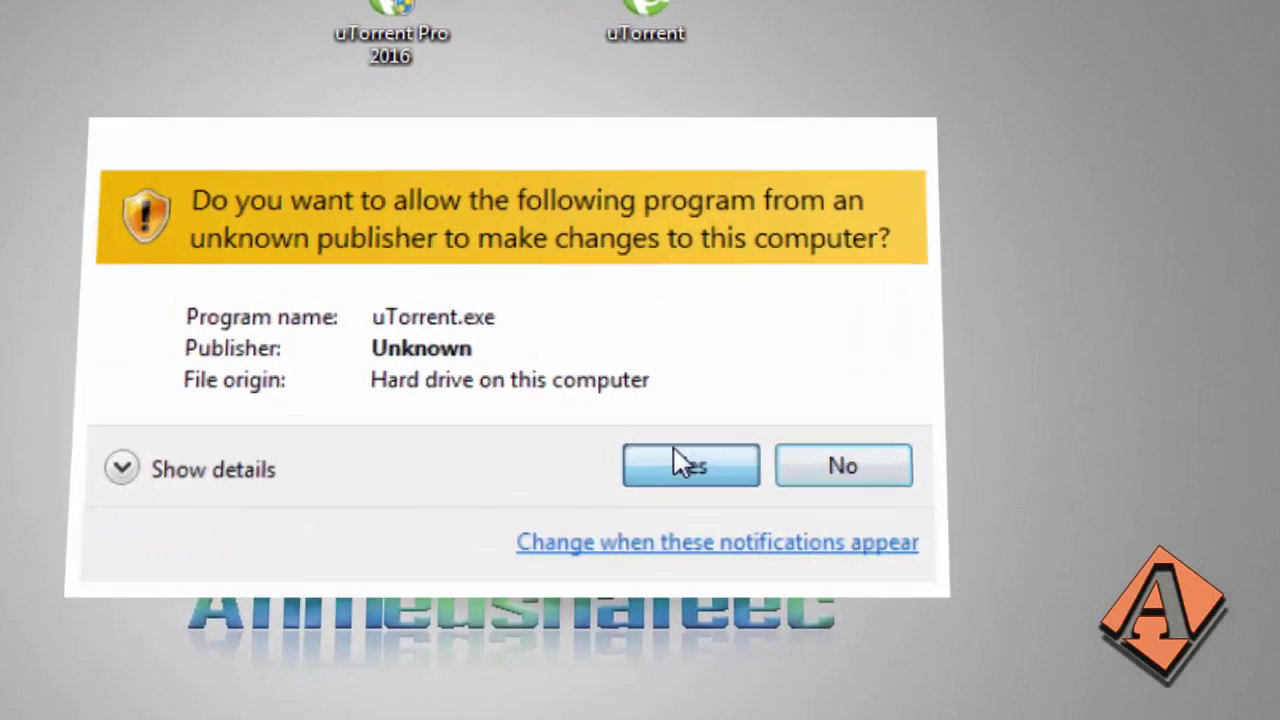
pyautogui.click(716, 448)
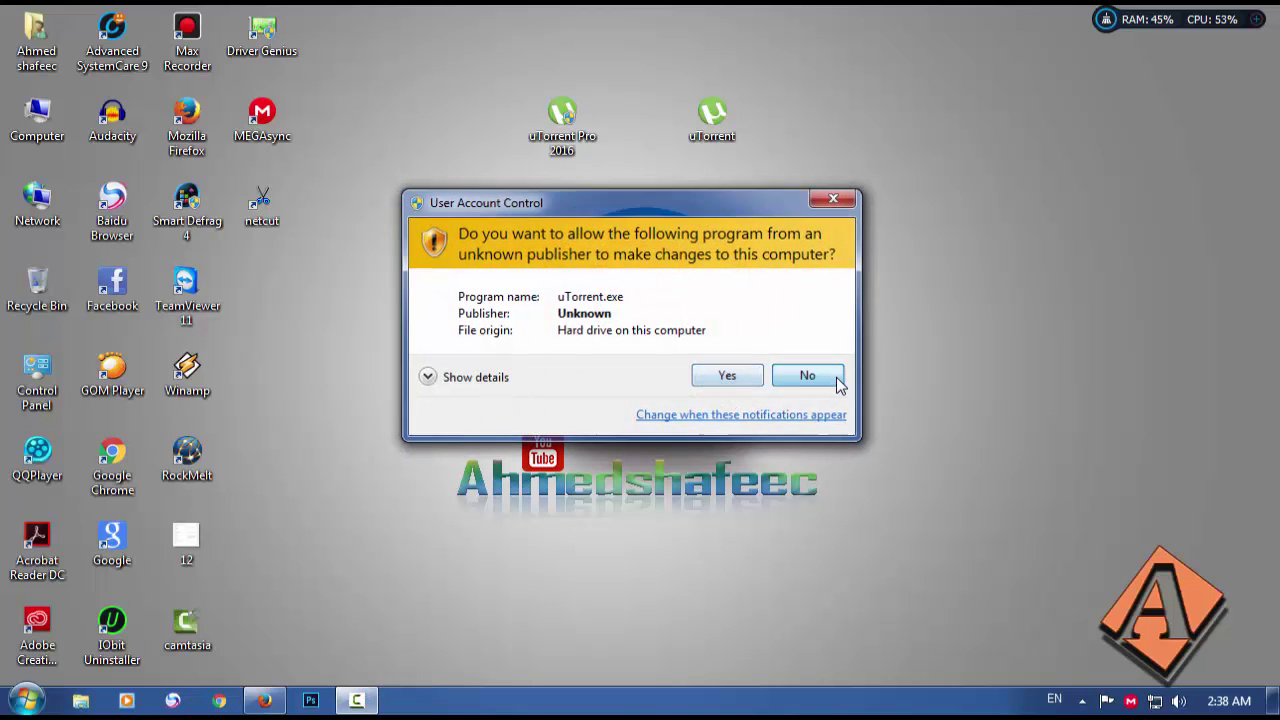
pyautogui.hotkey('alt', 'y')
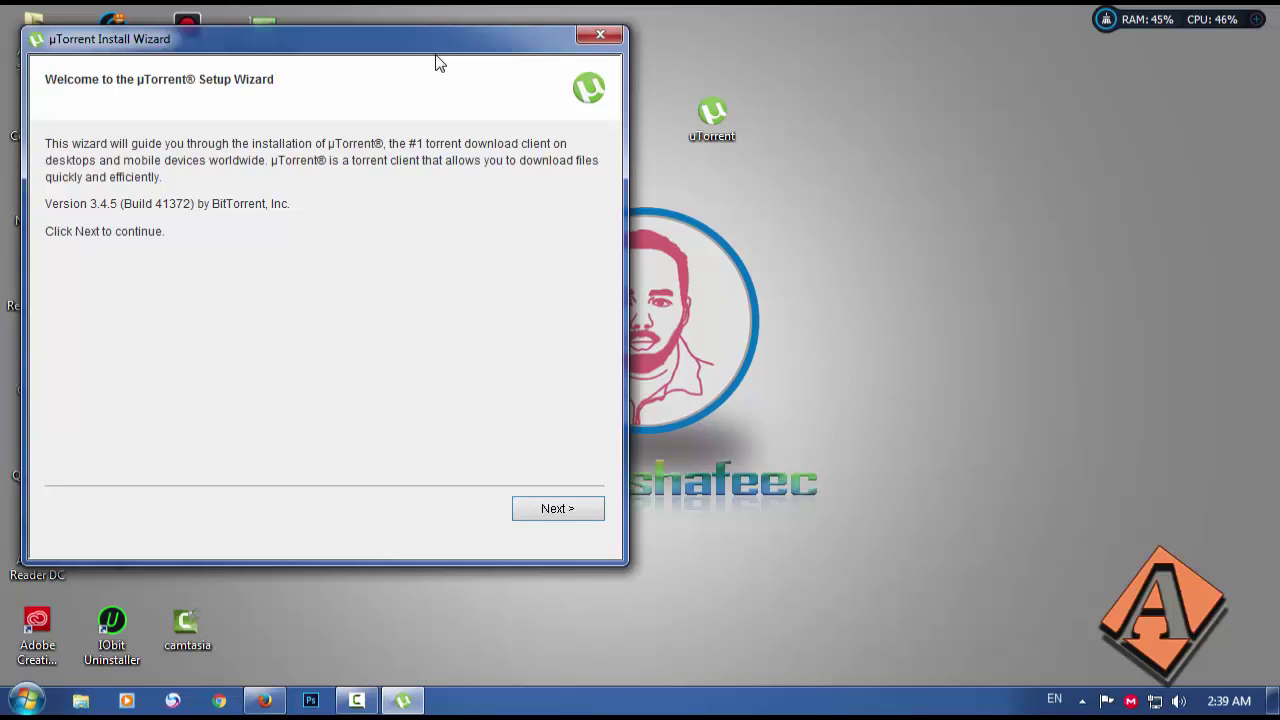
# Step: Accept the µTorrent license agreement and keep the Start menu entry and Desktop icon install options
pyautogui.moveTo(434, 46); pyautogui.dragTo(580, 56)
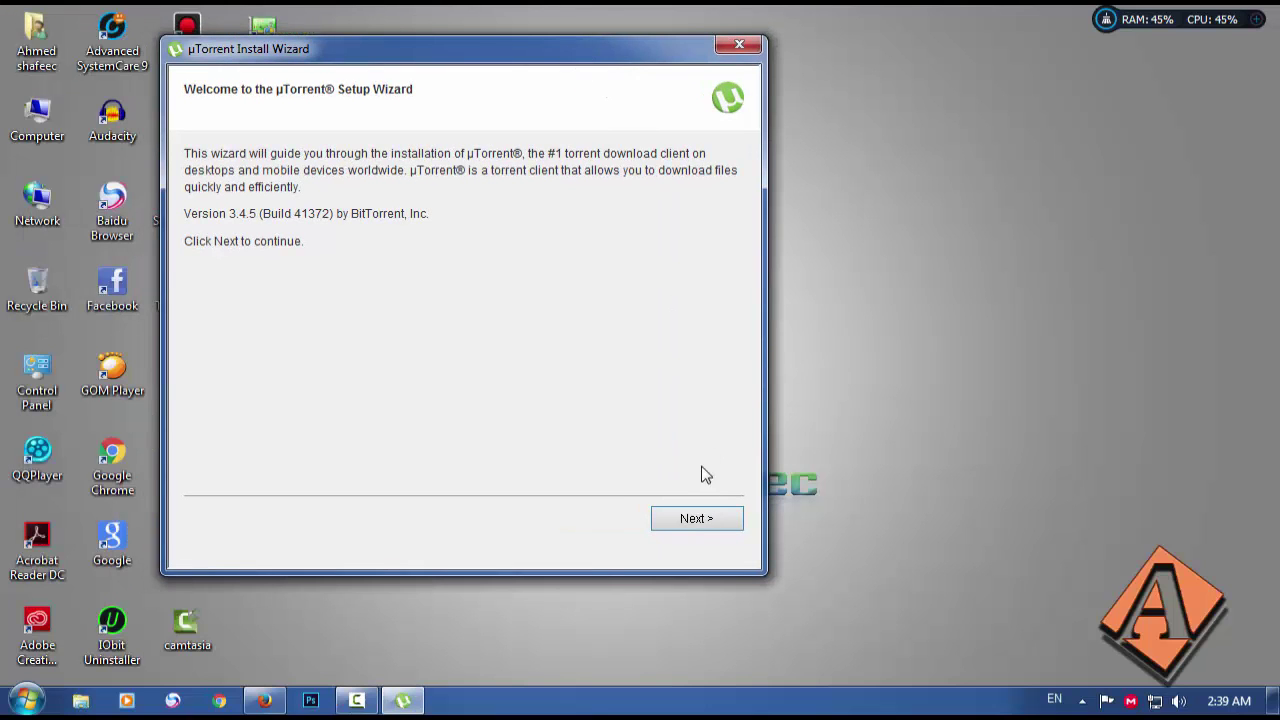
pyautogui.click(698, 520)
pyautogui.click(705, 528)
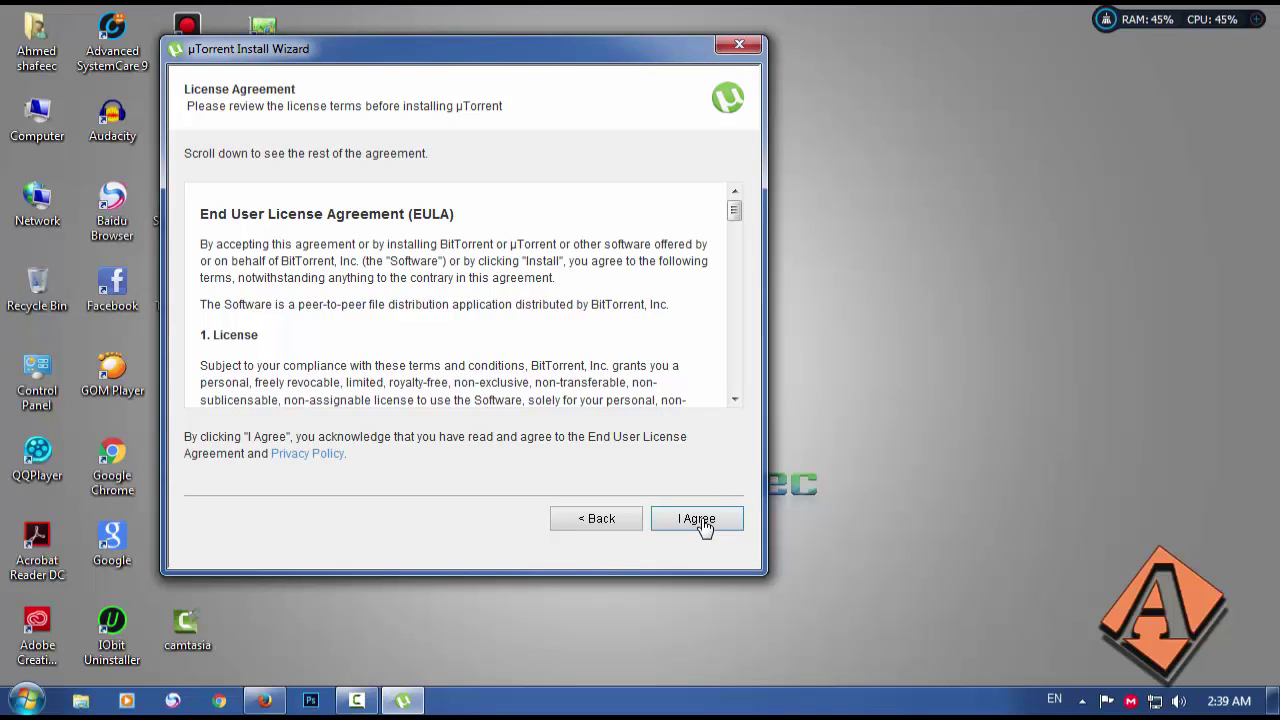
pyautogui.click(705, 527)
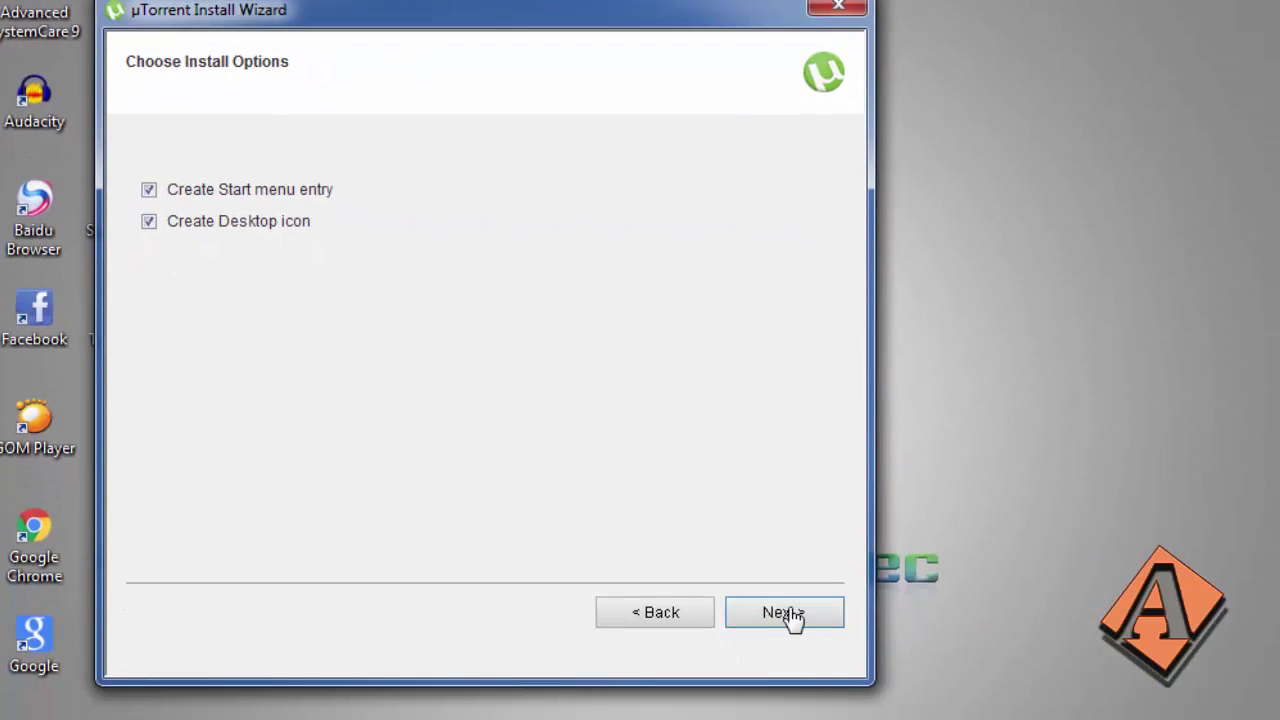
pyautogui.click(886, 692)
pyautogui.click(784, 612)
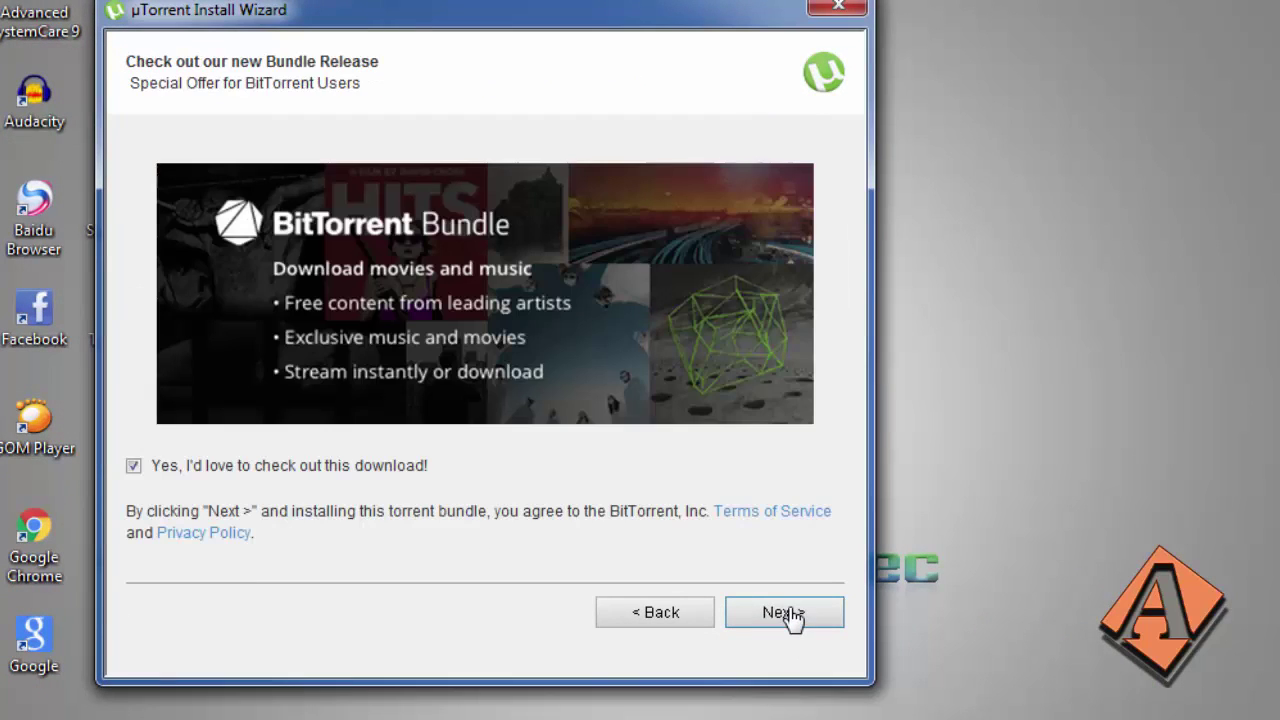
# Step: Decline the BitTorrent Bundle and Ad-Aware Web Companion offers and finish the µTorrent installation
pyautogui.click(201, 466)
pyautogui.click(780, 622)
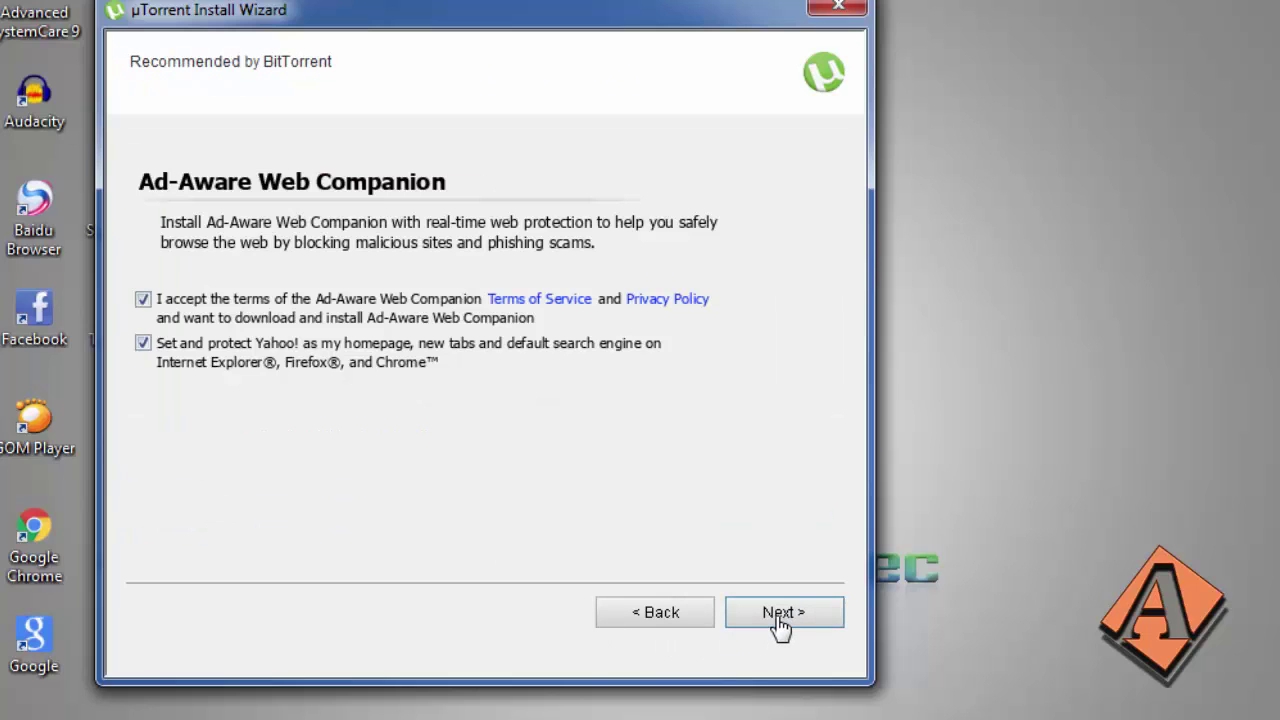
pyautogui.click(143, 299)
pyautogui.click(806, 613)
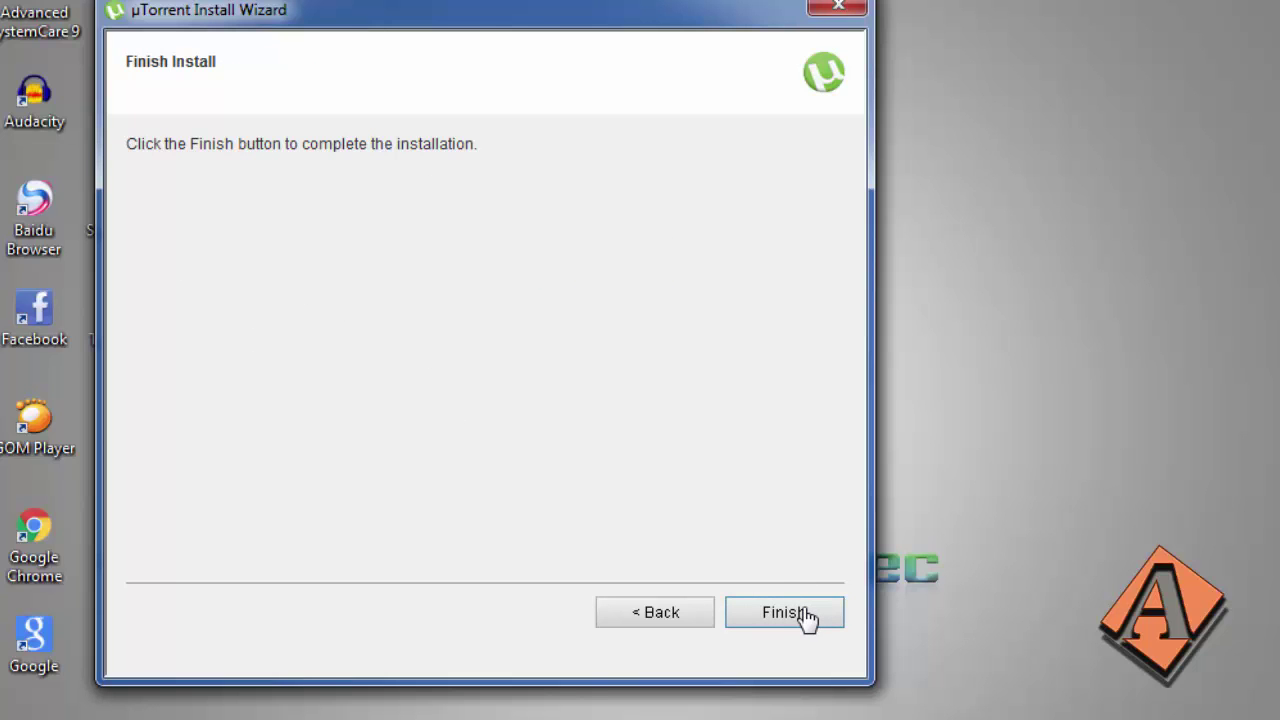
pyautogui.click(808, 614)
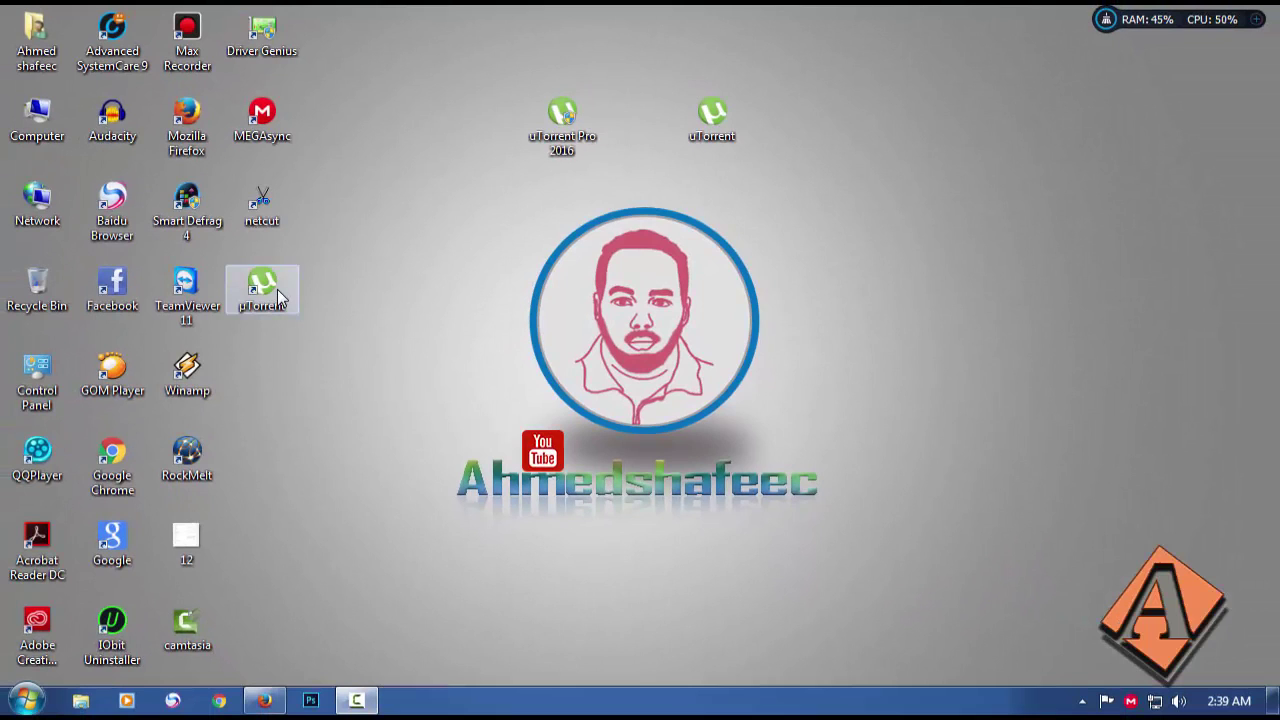
# Step: Launch the installed µTorrent, view its Upgrade to Pro section, and close the window
pyautogui.doubleClick(277, 289)
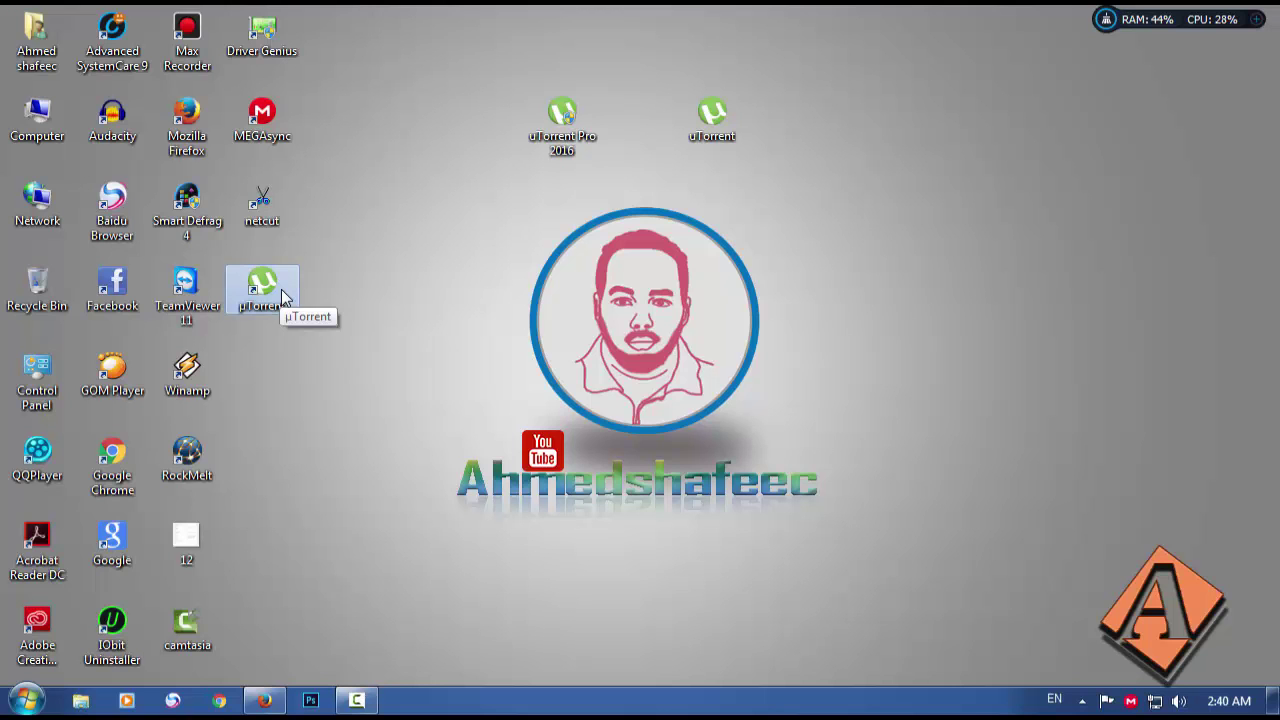
pyautogui.doubleClick(262, 287)
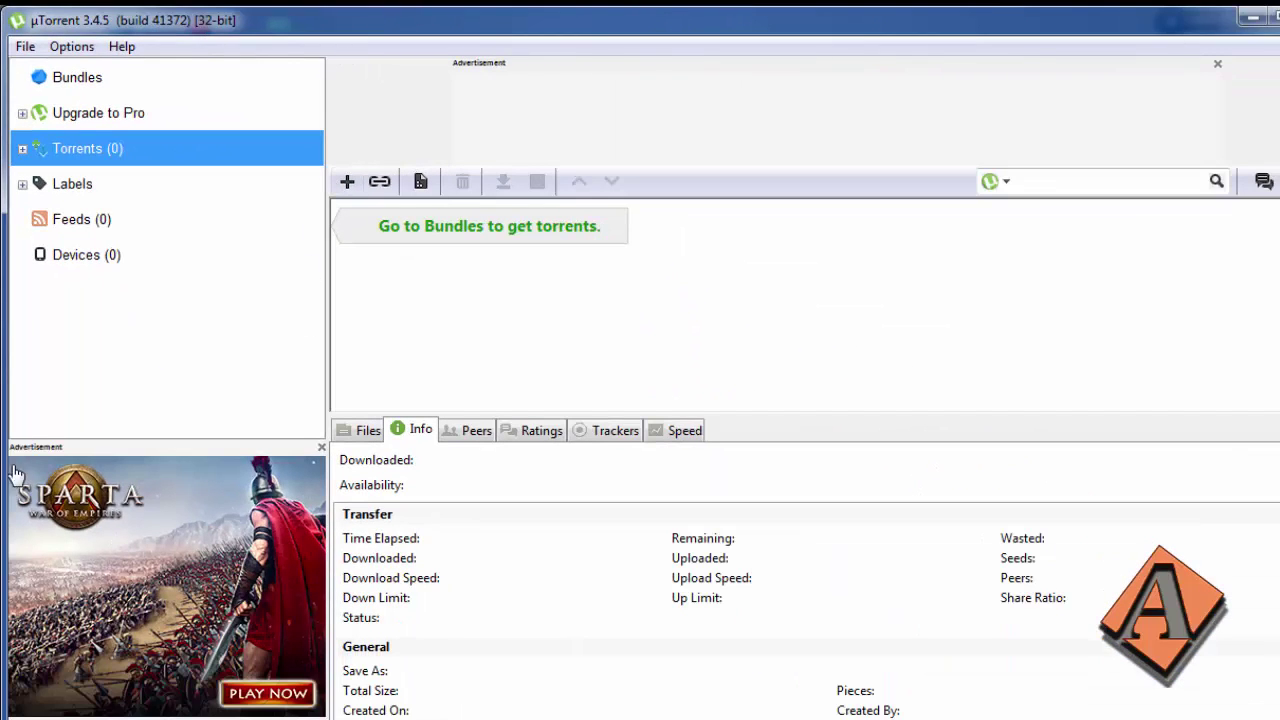
pyautogui.click(321, 449)
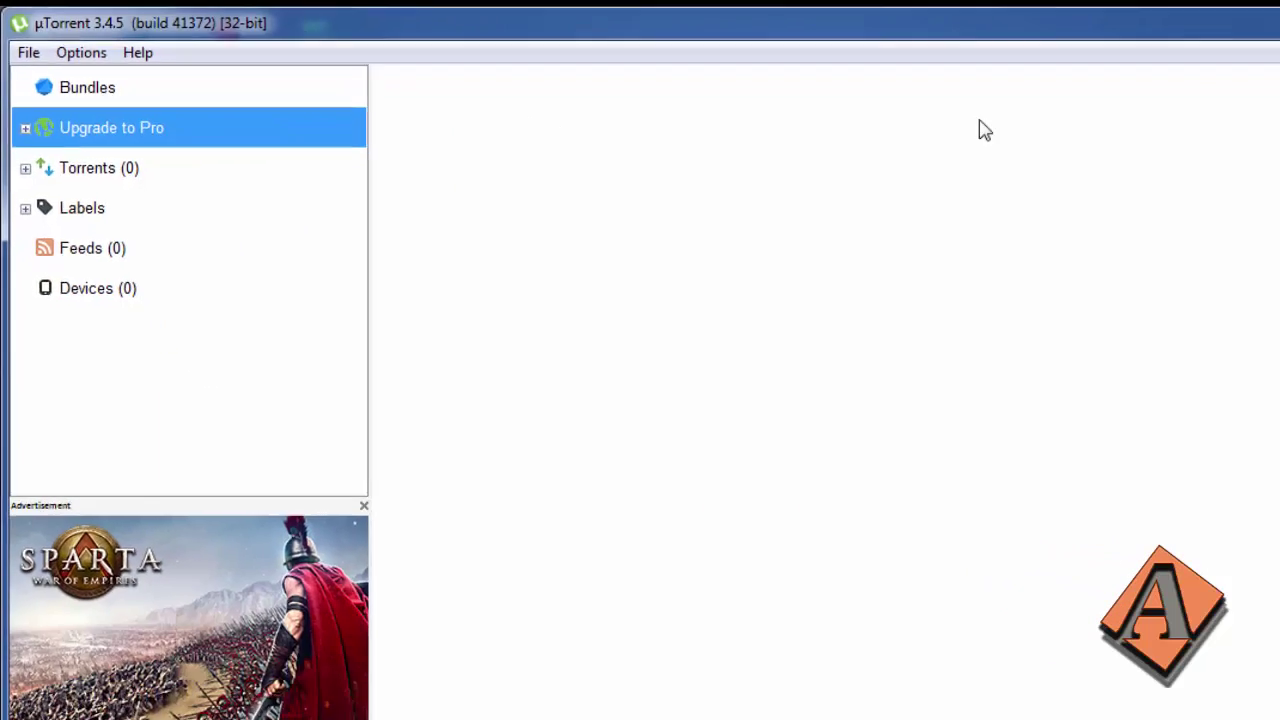
pyautogui.click(1251, 17)
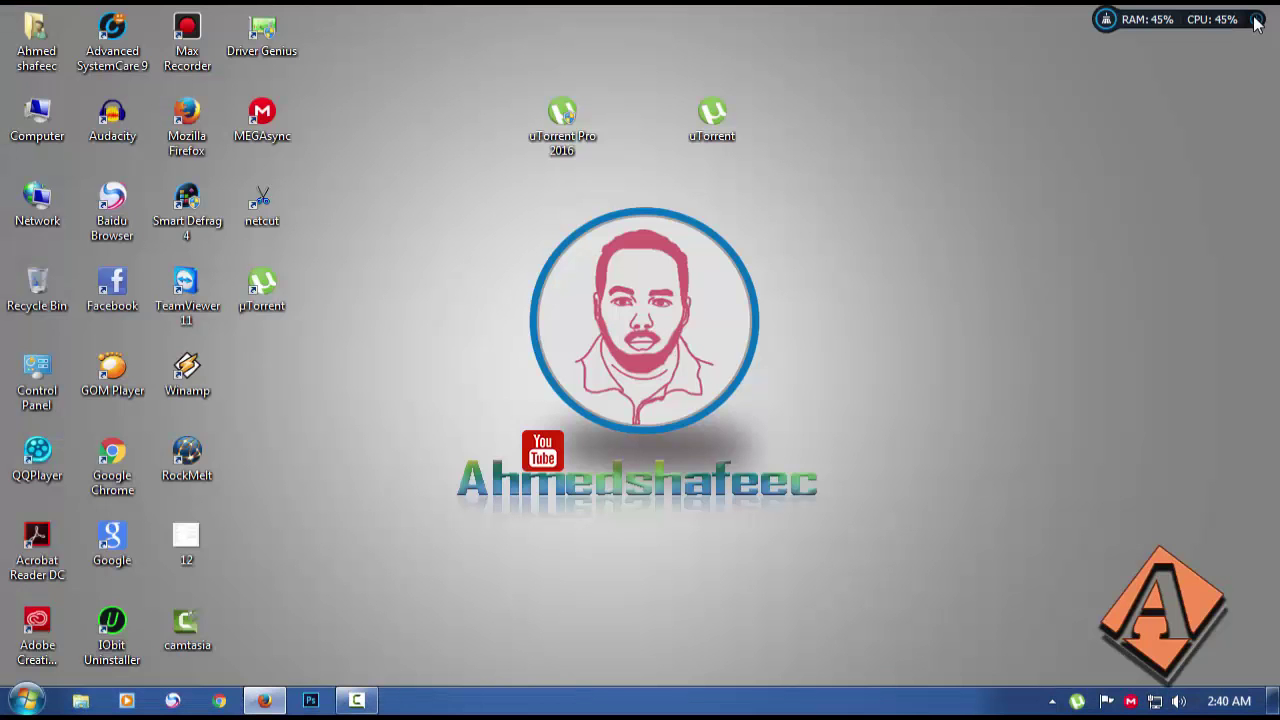
# Step: Exit the µTorrent instance still running in the background and confirm the exit
pyautogui.rightClick(564, 127)
pyautogui.rightClick(566, 120)
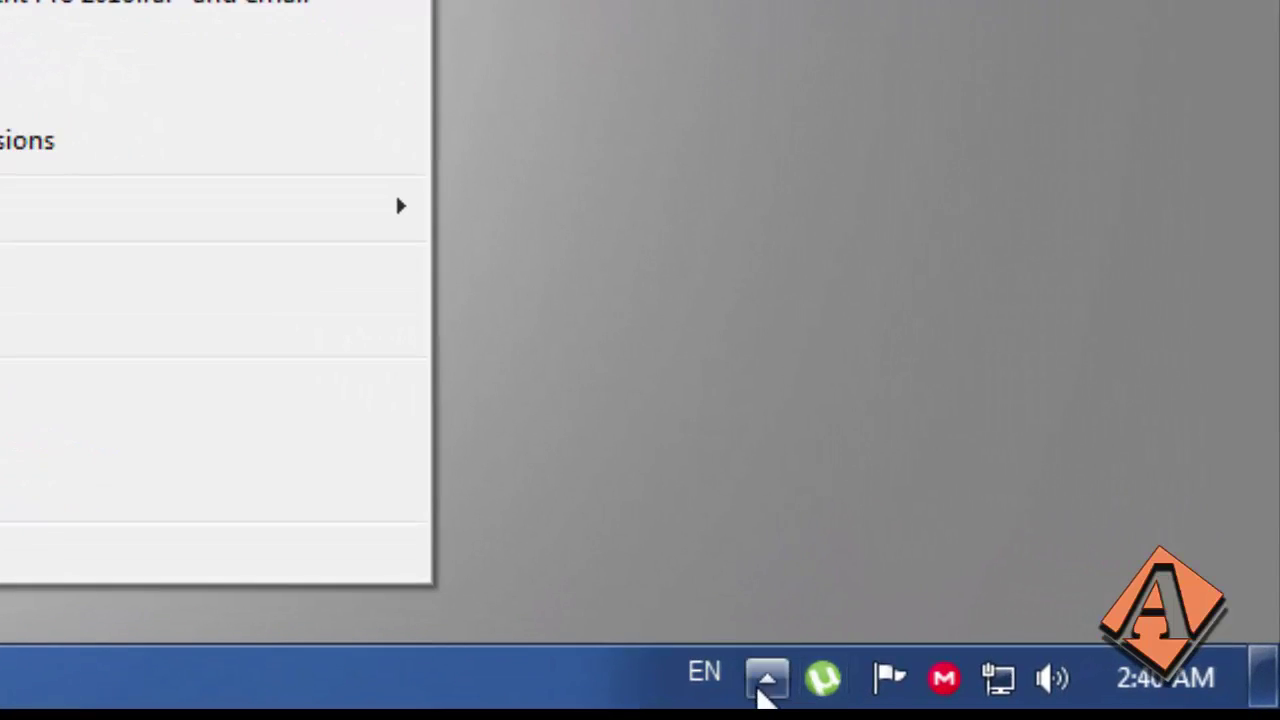
pyautogui.click(767, 680)
pyautogui.rightClick(826, 316)
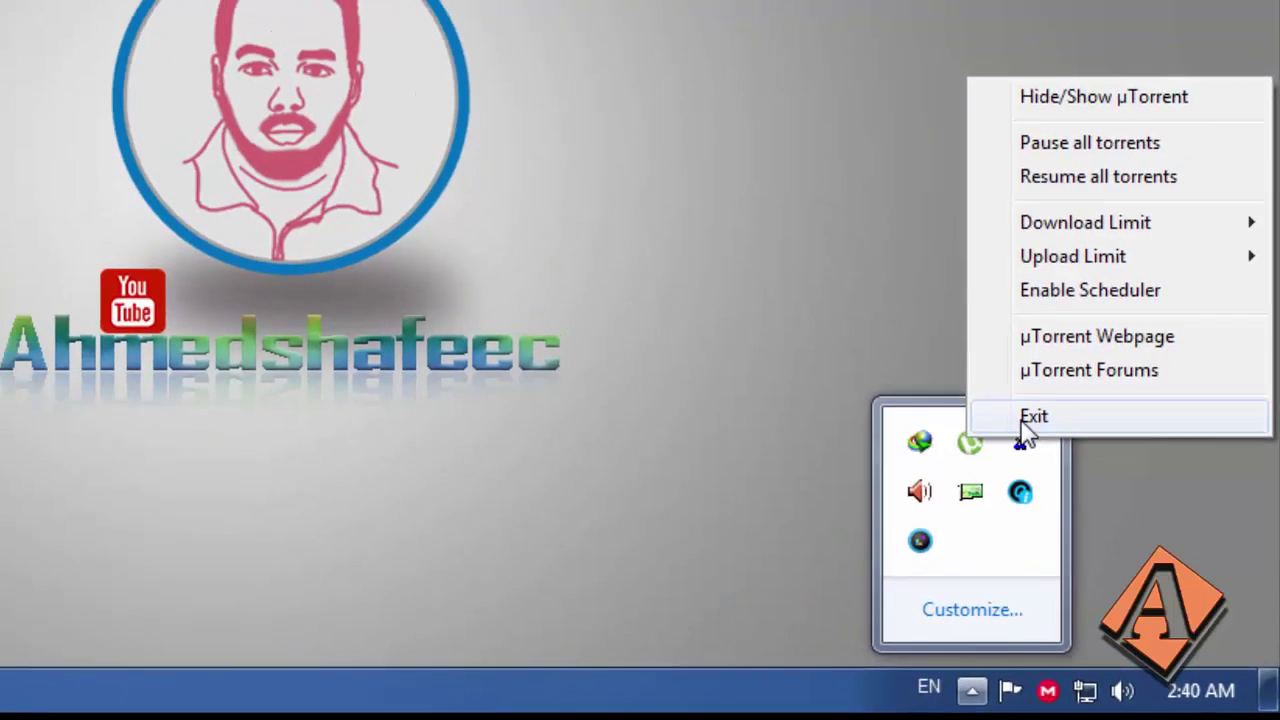
pyautogui.click(978, 358)
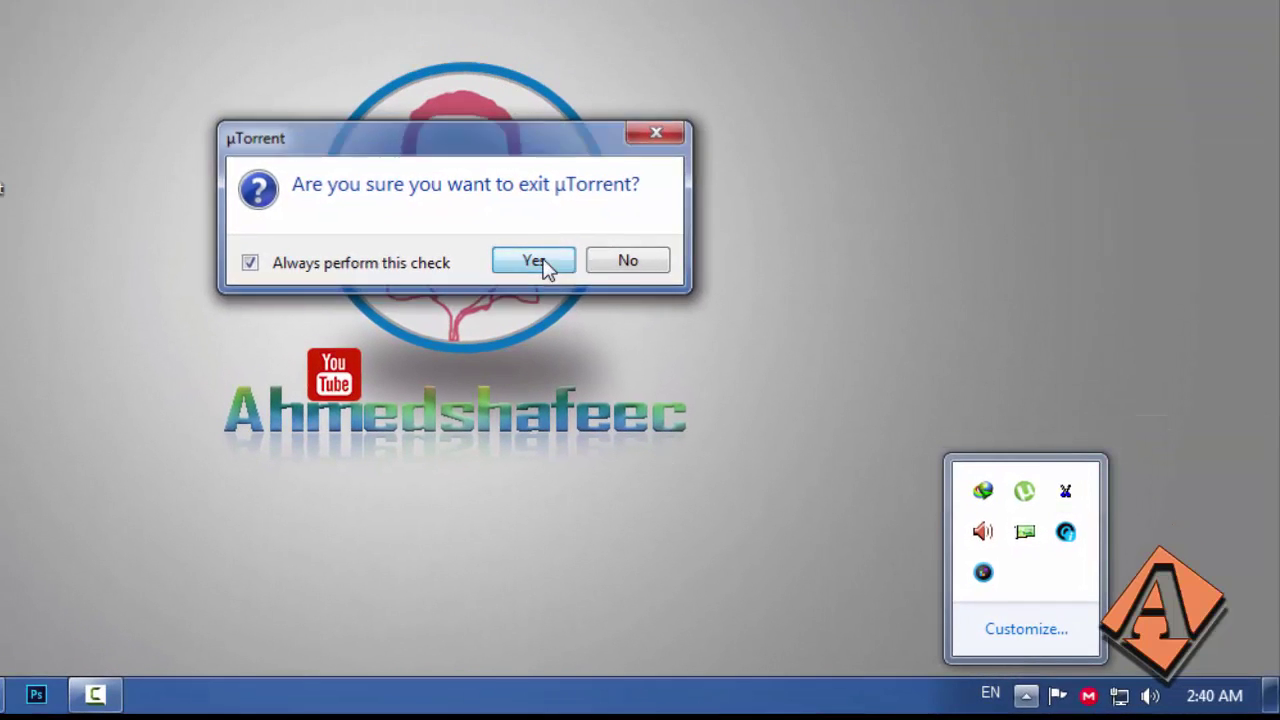
pyautogui.click(543, 266)
# Step: Run the uTorrent Pro 2016 installer as administrator and allow it to make changes to the computer
pyautogui.rightClick(434, 94)
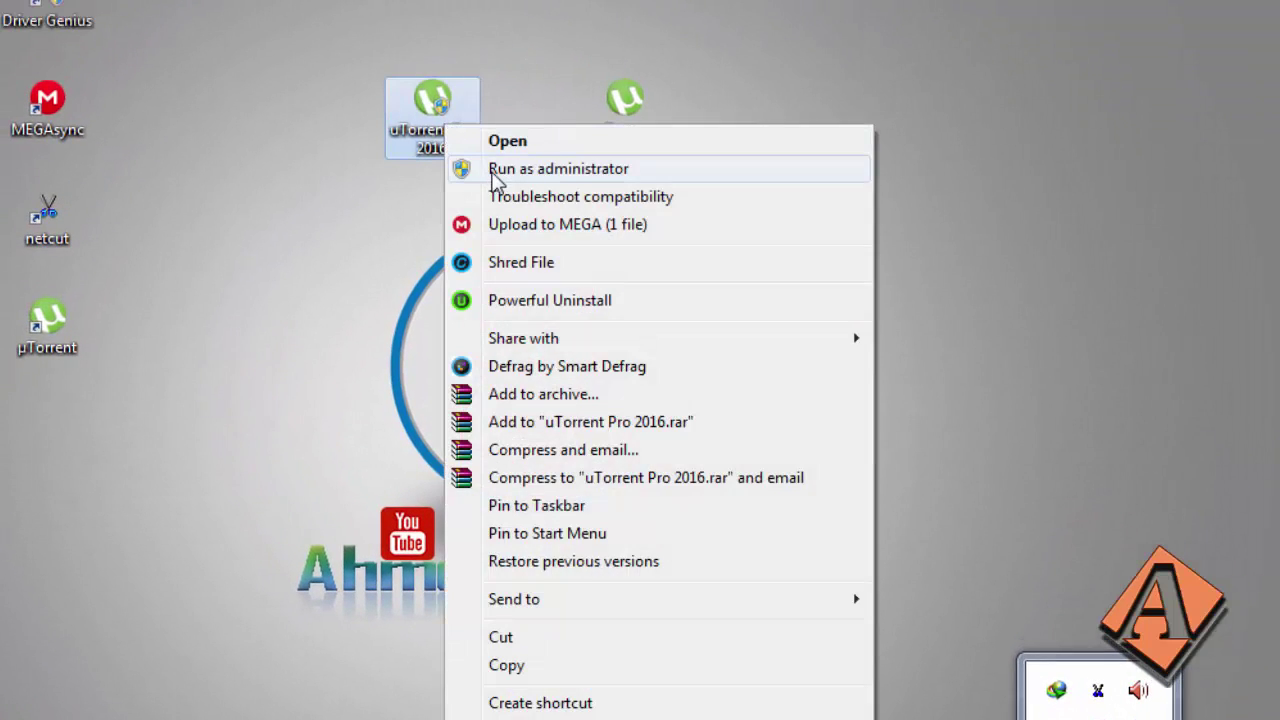
pyautogui.click(492, 172)
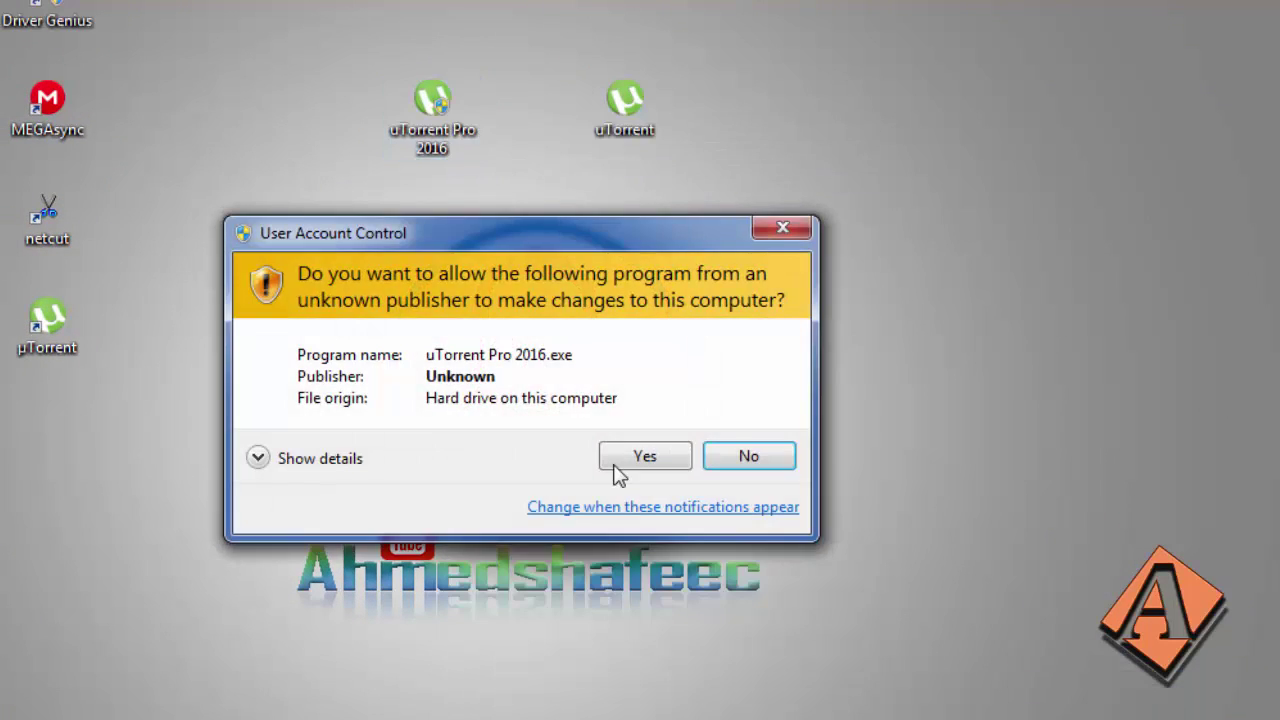
pyautogui.click(645, 458)
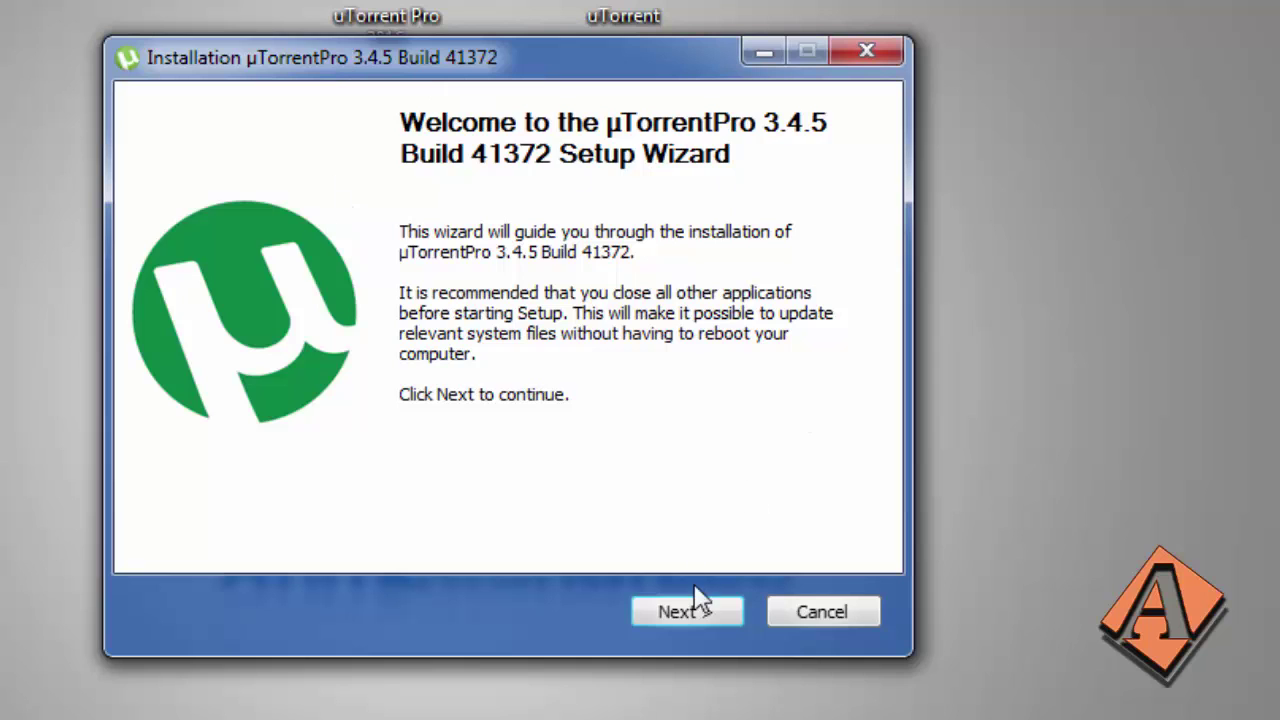
# Step: Complete the µTorrentPro 3.4.5 Build 41372 setup wizard and minimize the browser window it opens
pyautogui.click(697, 621)
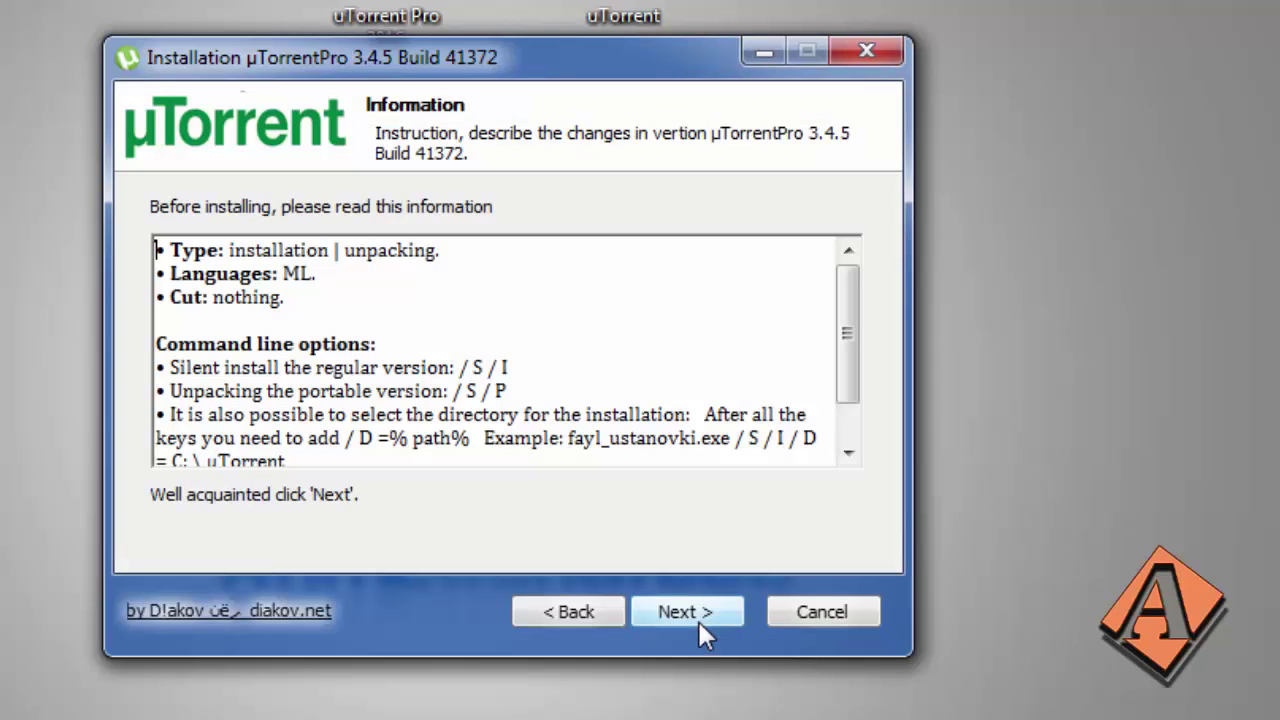
pyautogui.click(704, 619)
pyautogui.click(704, 619)
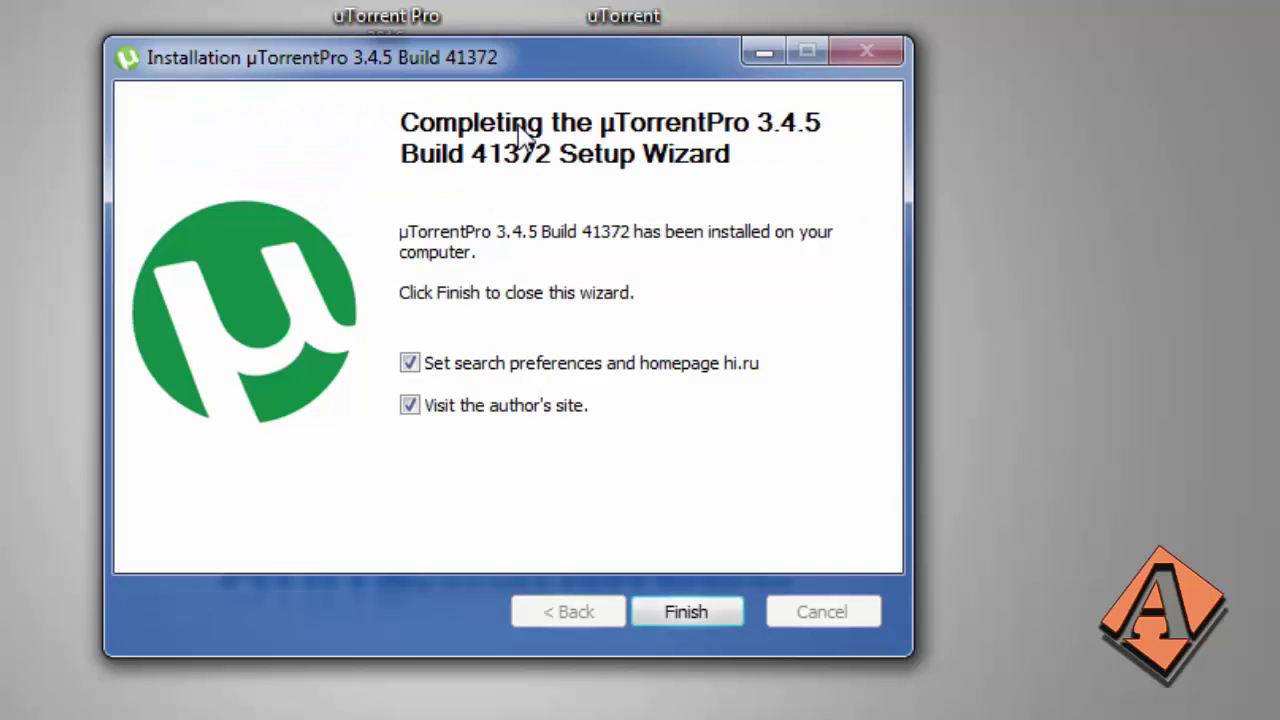
pyautogui.click(704, 617)
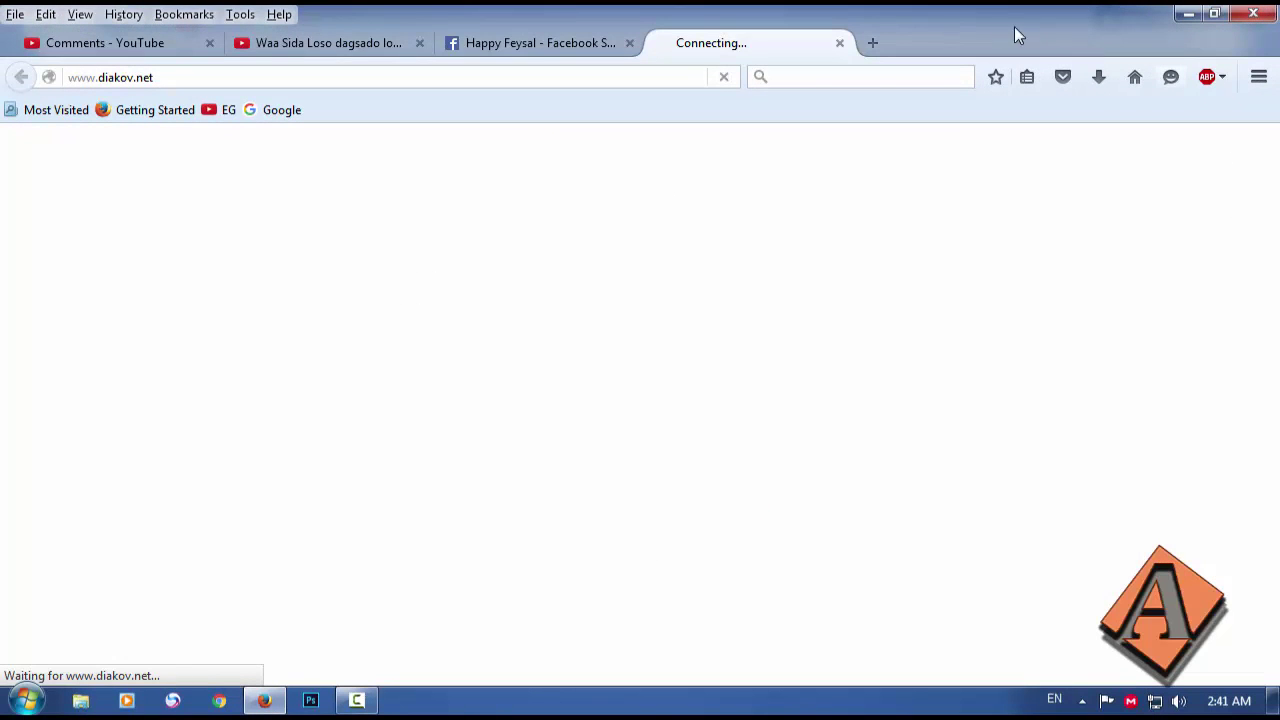
pyautogui.click(1187, 15)
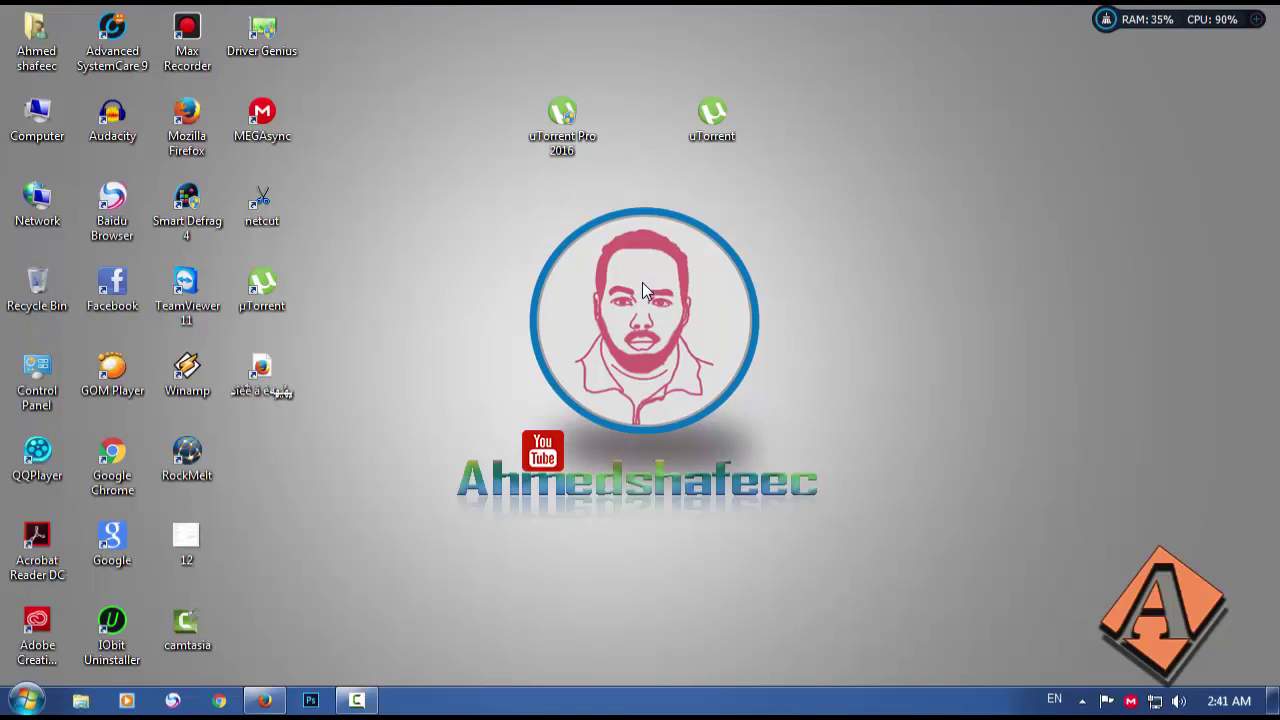
# Step: Launch µTorrent from its desktop shortcut to check the Pro version, and minimize its window
pyautogui.doubleClick(276, 288)
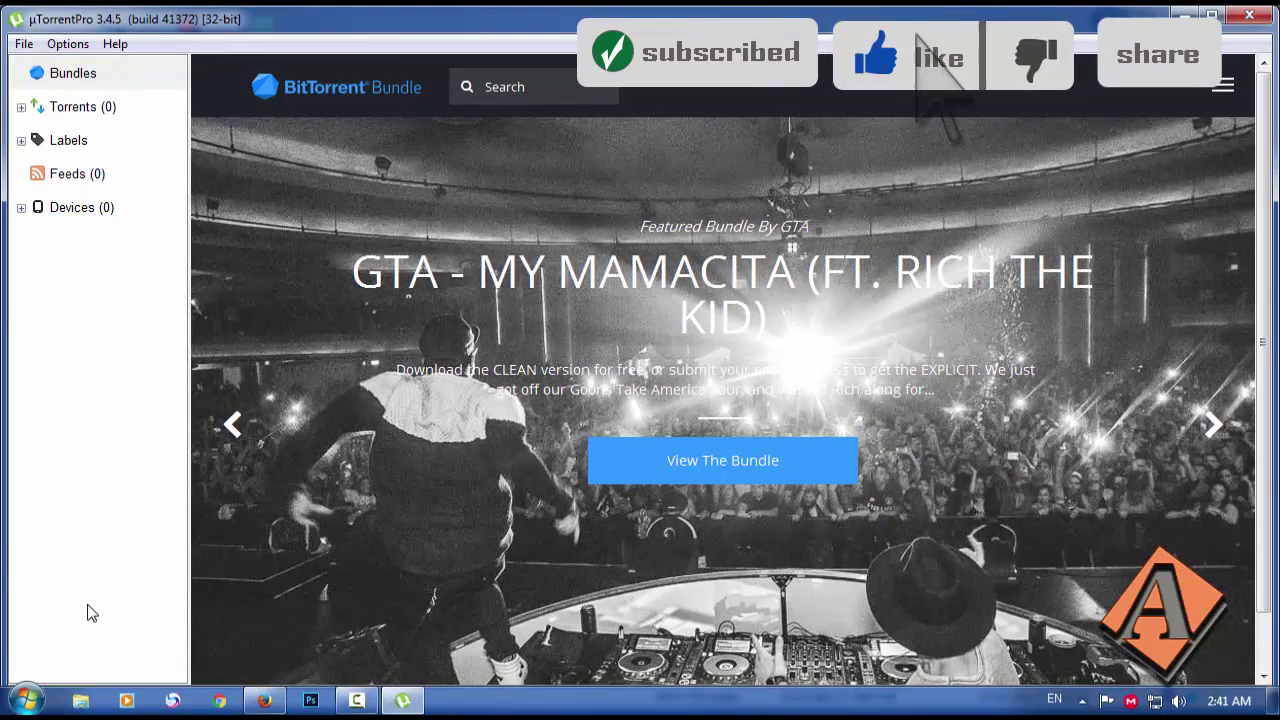
pyautogui.click(1188, 17)
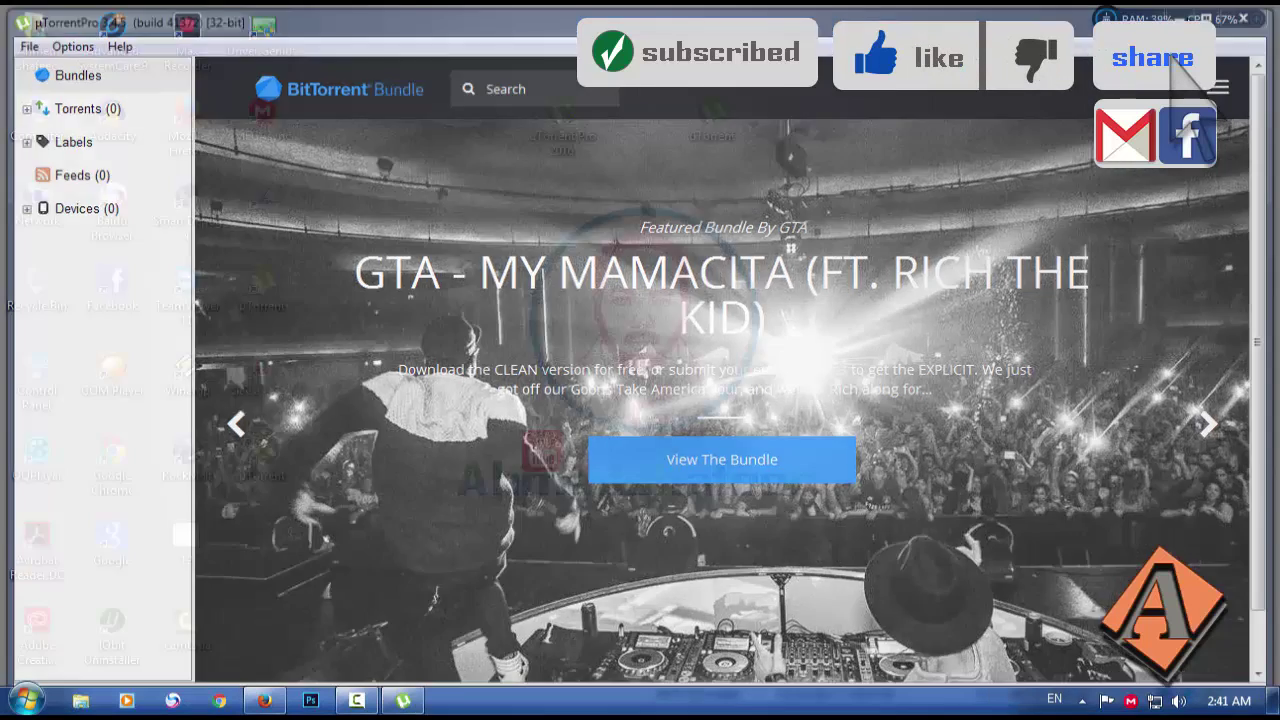